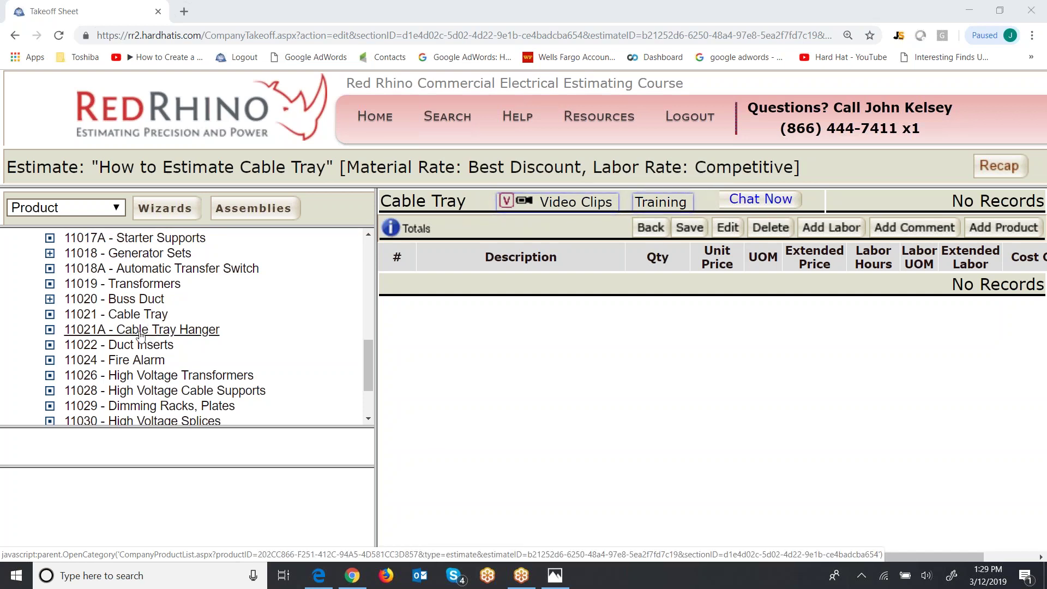
- Show the 11021 - Cable Tray products, widen the product list and scroll through the sizes
click(134, 315)
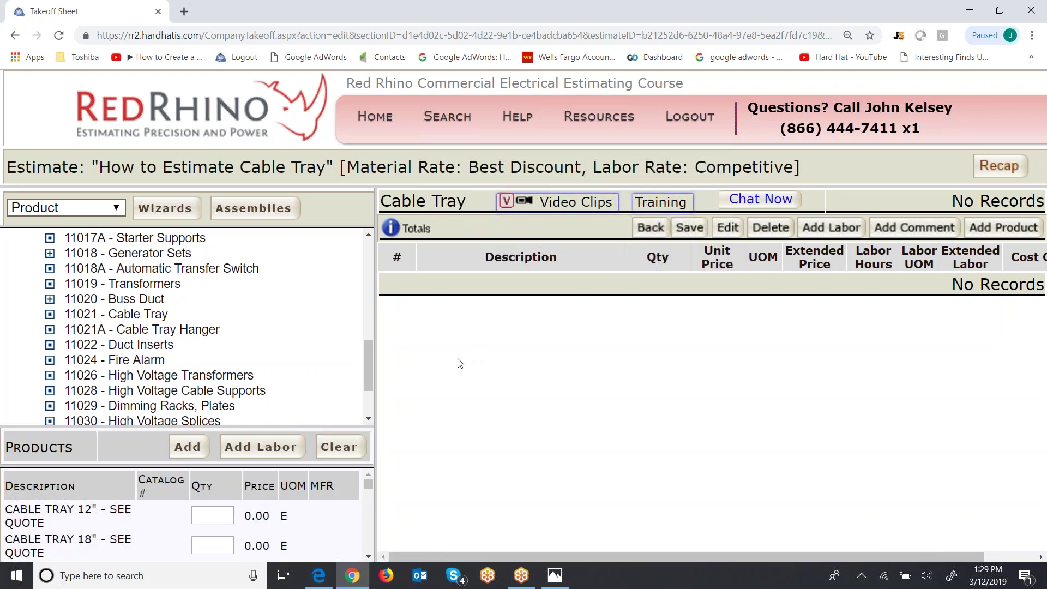
drag(376, 356, 544, 354)
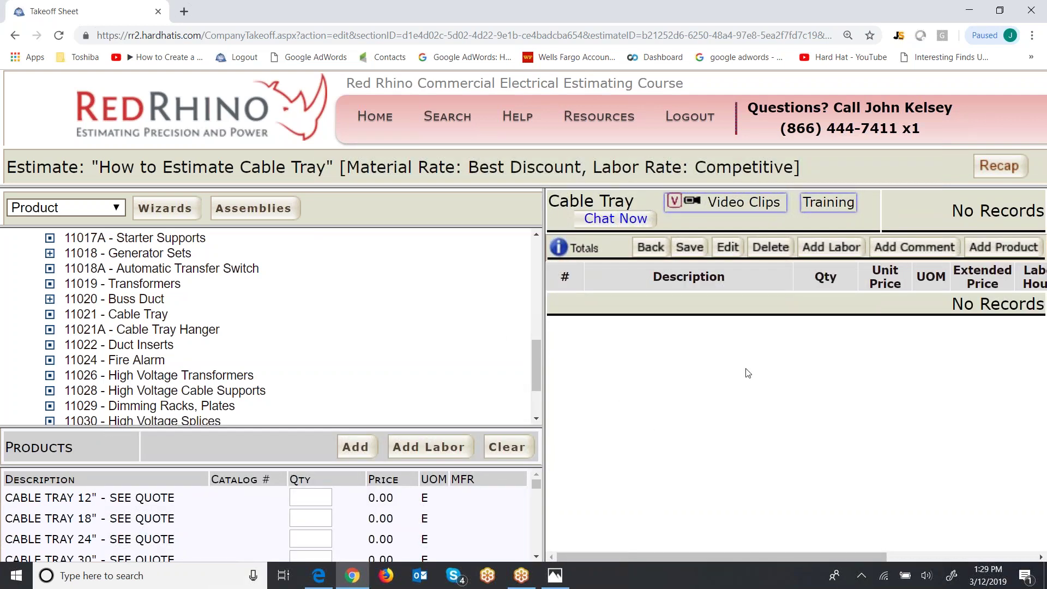
key(ctrl+0)
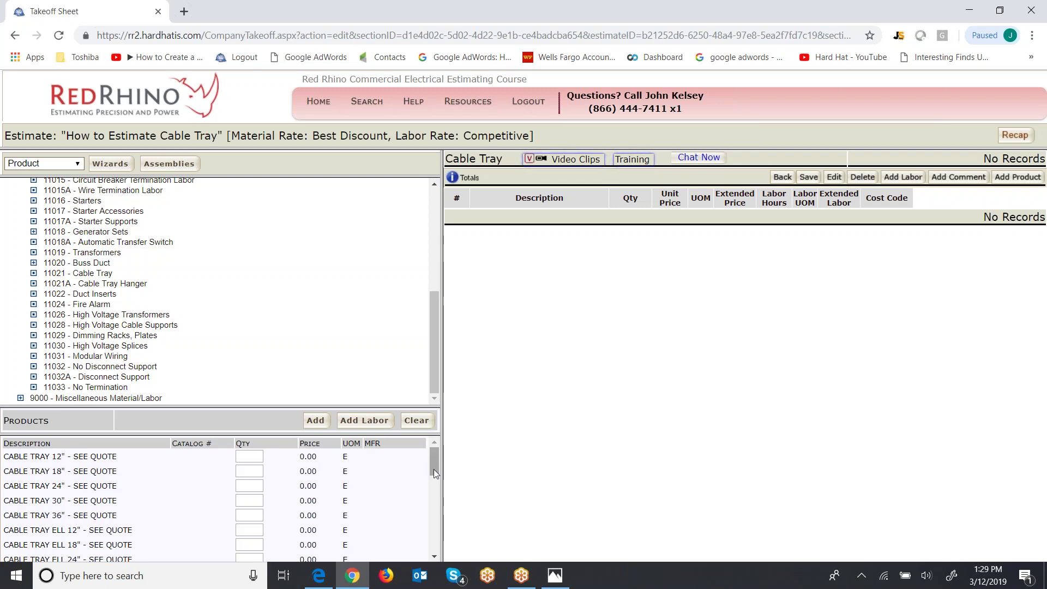
drag(434, 466, 434, 475)
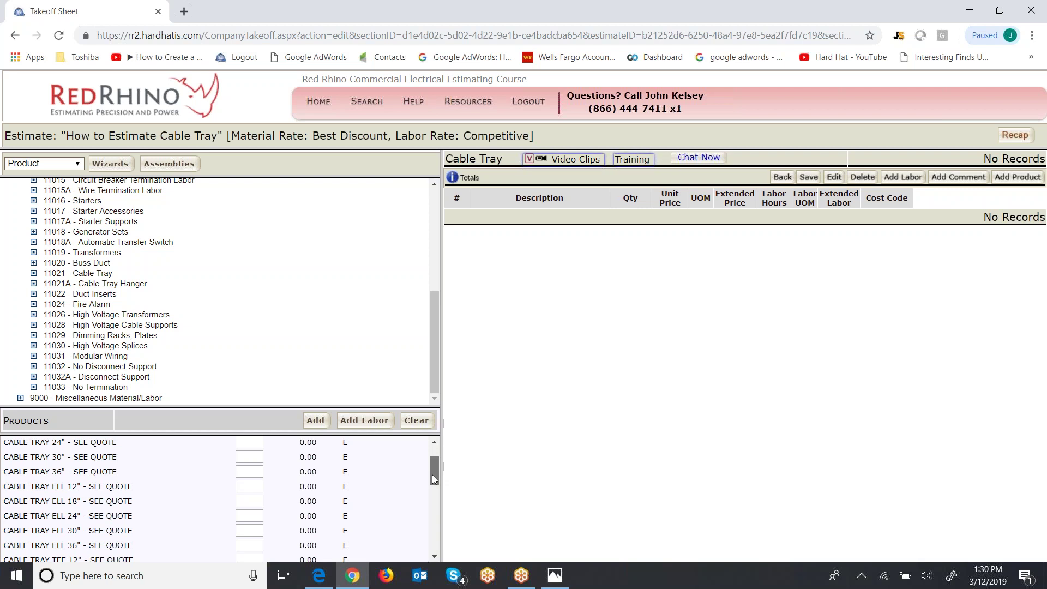
drag(432, 475, 432, 493)
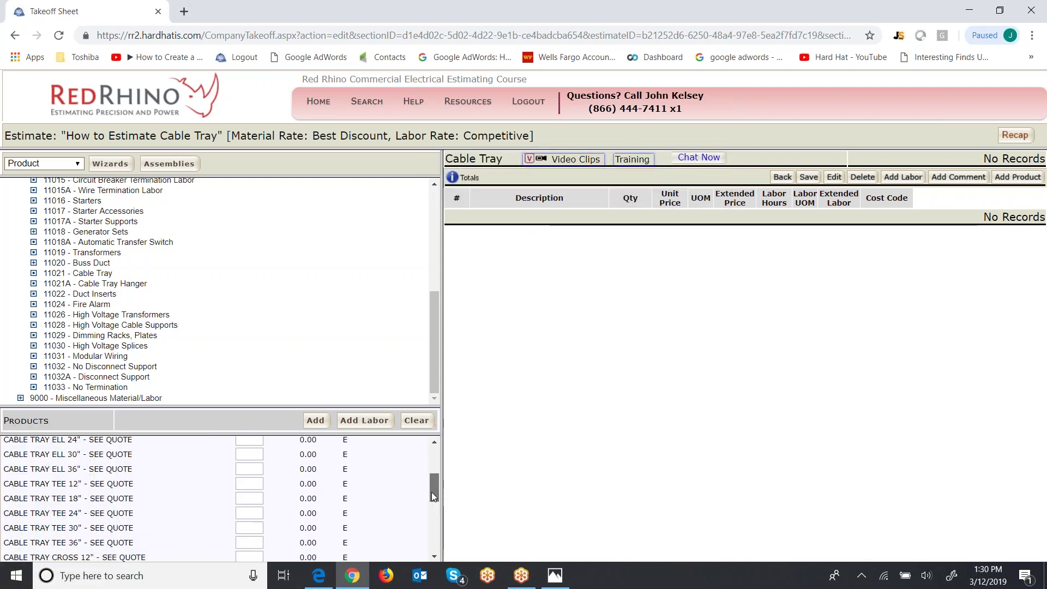
drag(431, 493, 427, 538)
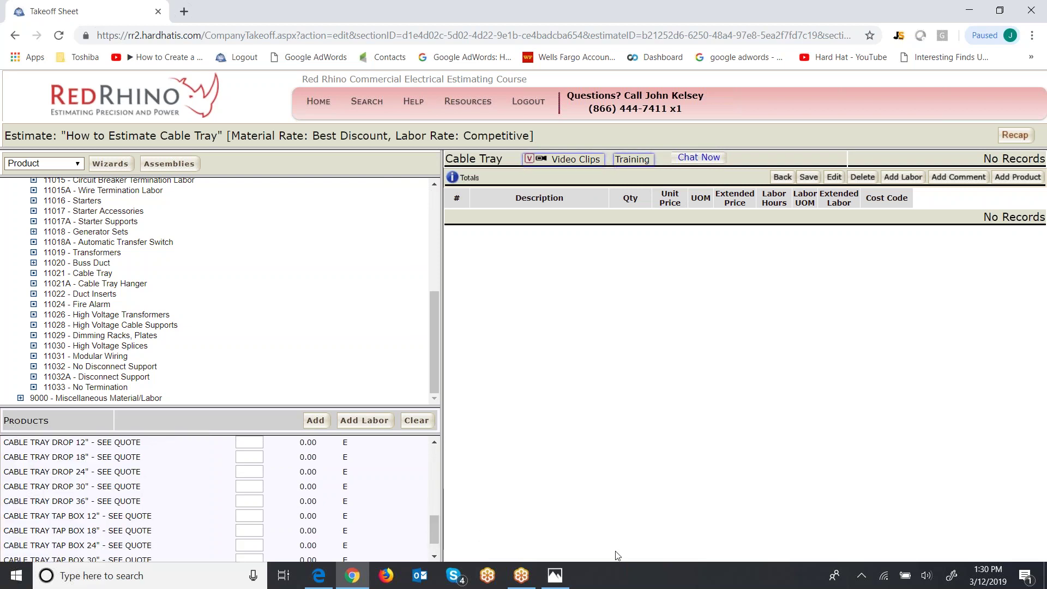
click(455, 577)
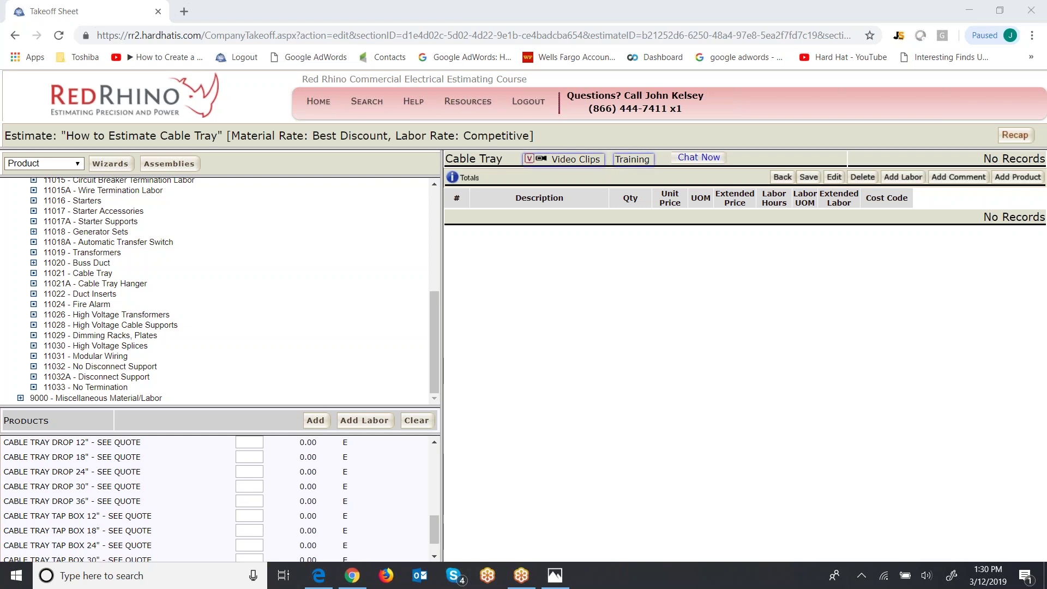
scroll(215, 499, up, 10)
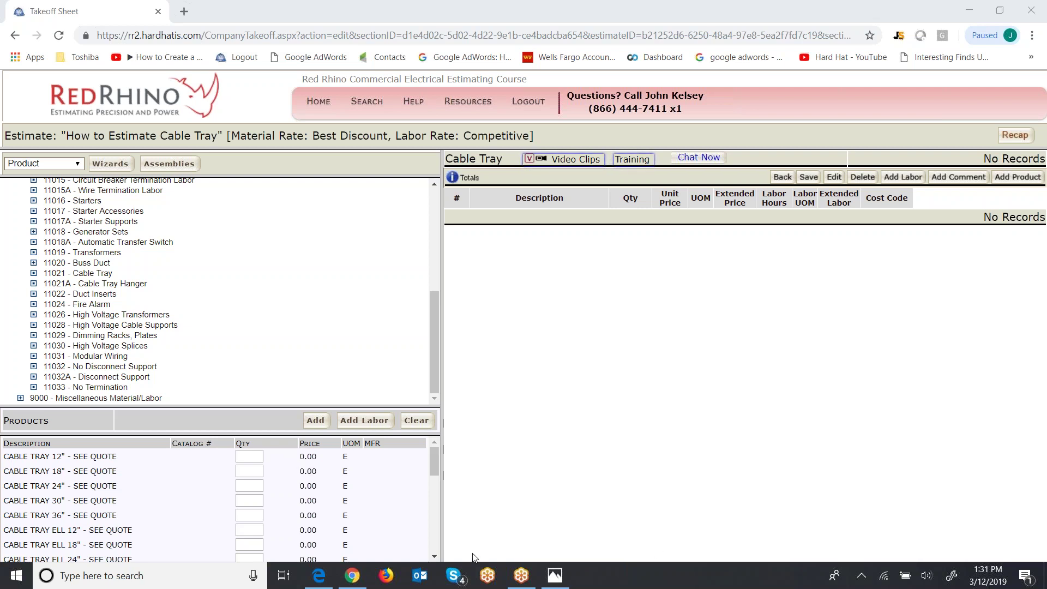
- Enter a quantity of 320 for CABLE TRAY 30"
click(256, 501)
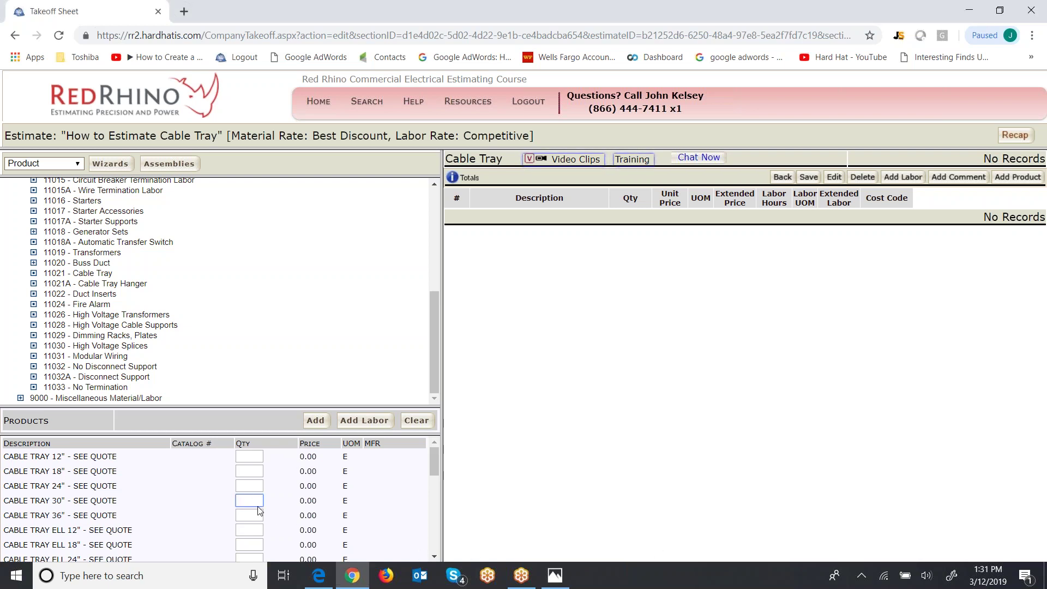
key(ctrl+plus)
key(ctrl+plus)
key(ctrl+plus)
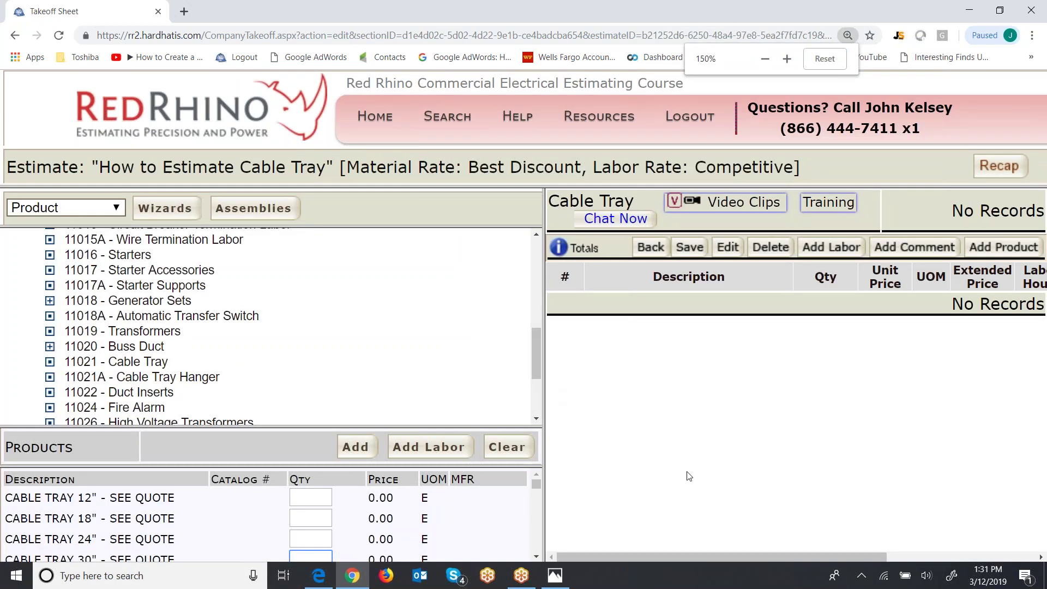
drag(537, 482, 535, 486)
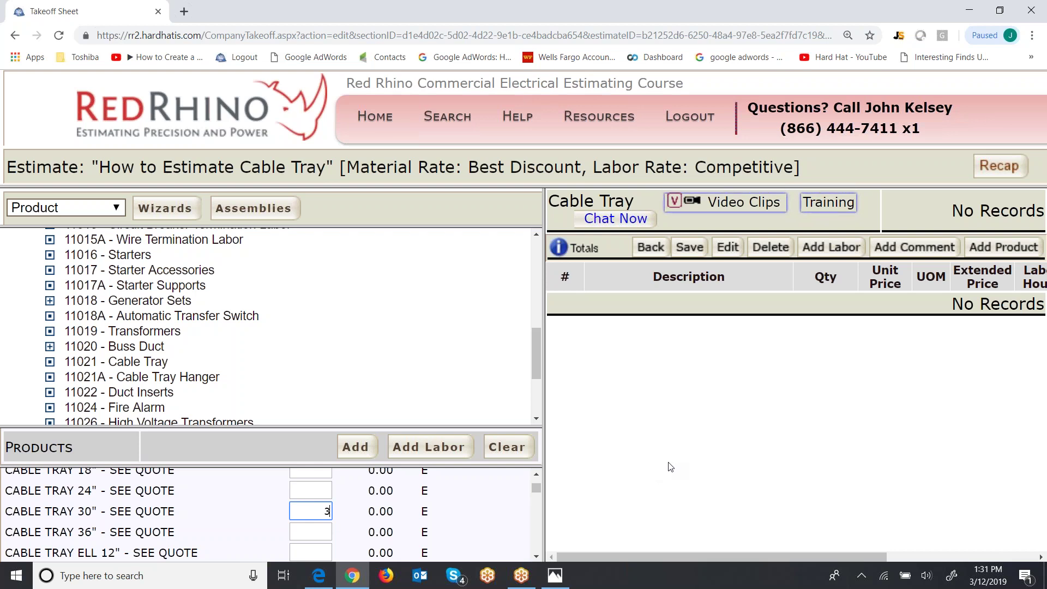
text(0)
key(ctrl+plus)
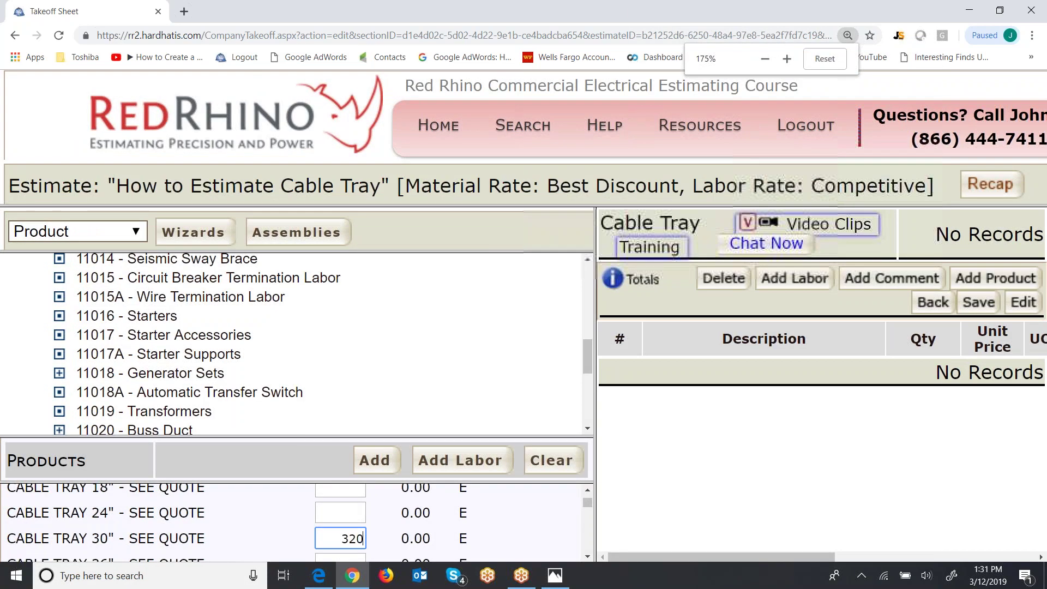
key(ctrl+minus)
key(ctrl+minus)
key(ctrl+minus)
key(ctrl+minus)
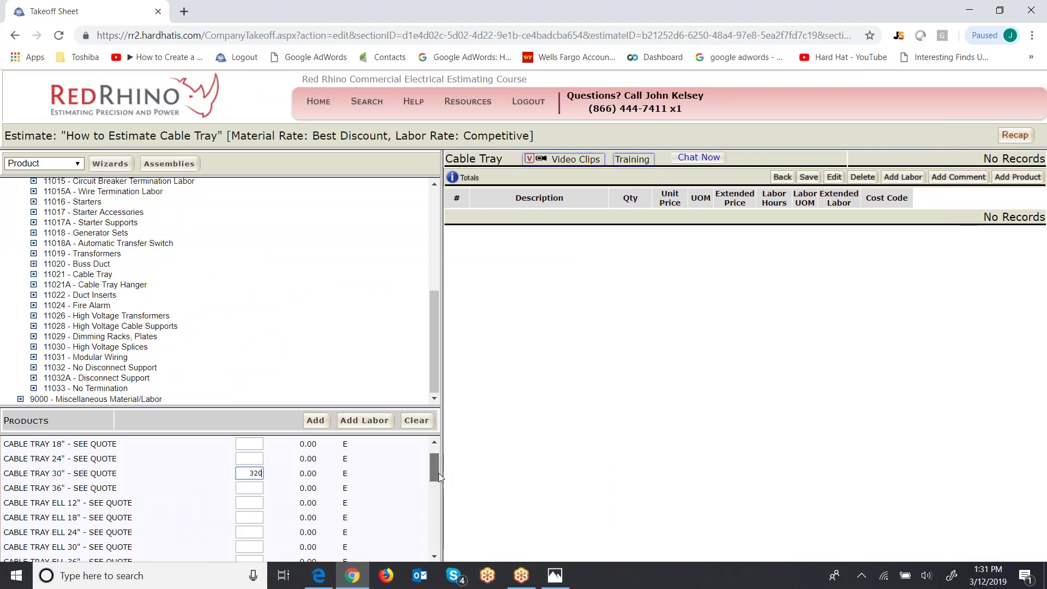
drag(439, 472, 436, 483)
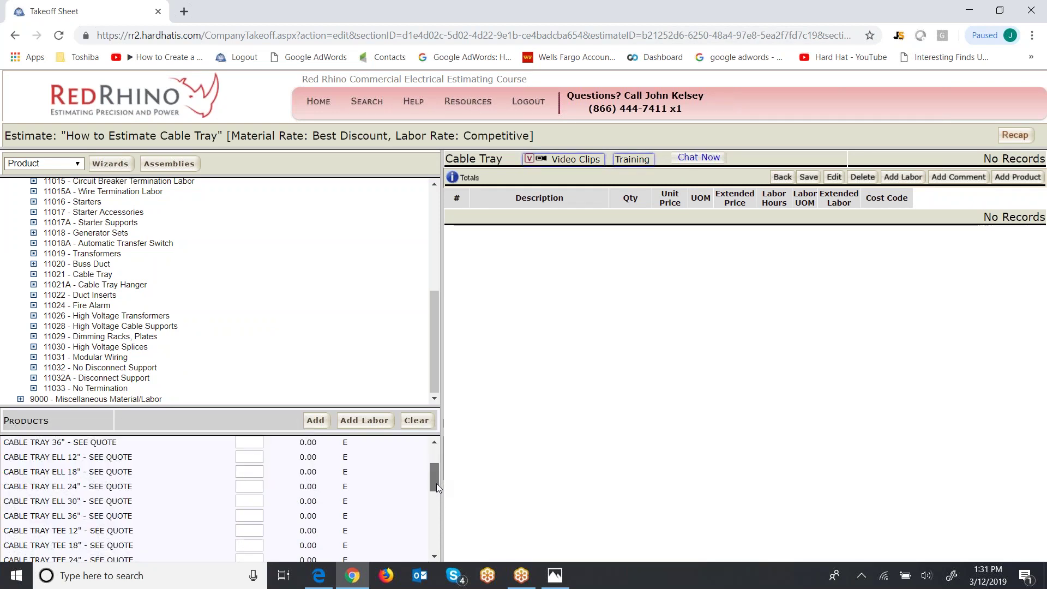
- Enter quantities of 8 for ELL 30" and 1 each for CROSS 30" and DROP 30"
click(254, 500)
text(8)
drag(433, 477, 427, 503)
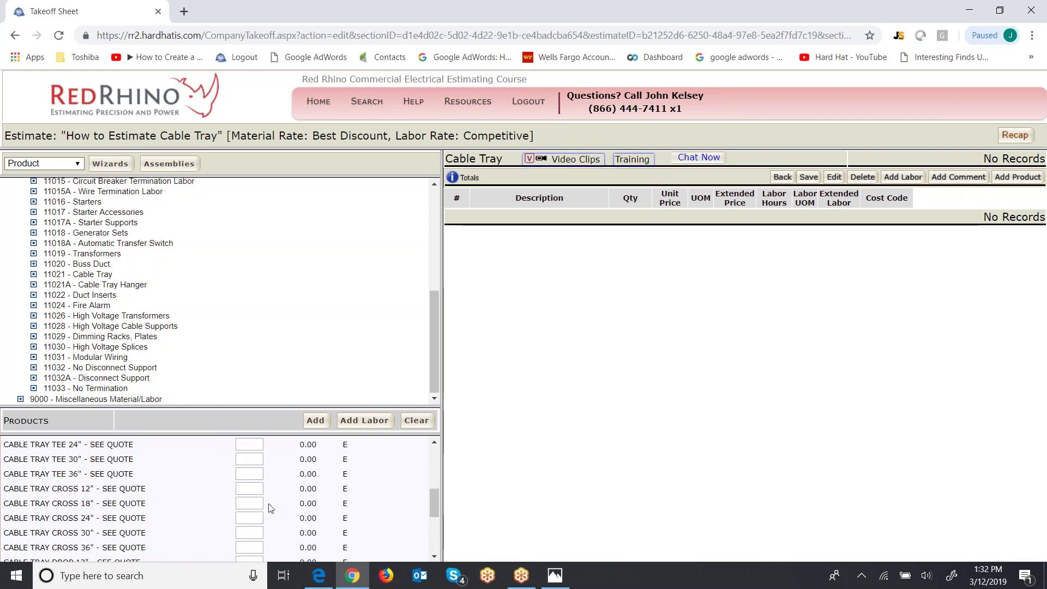
click(245, 532)
text(1)
drag(430, 498, 426, 527)
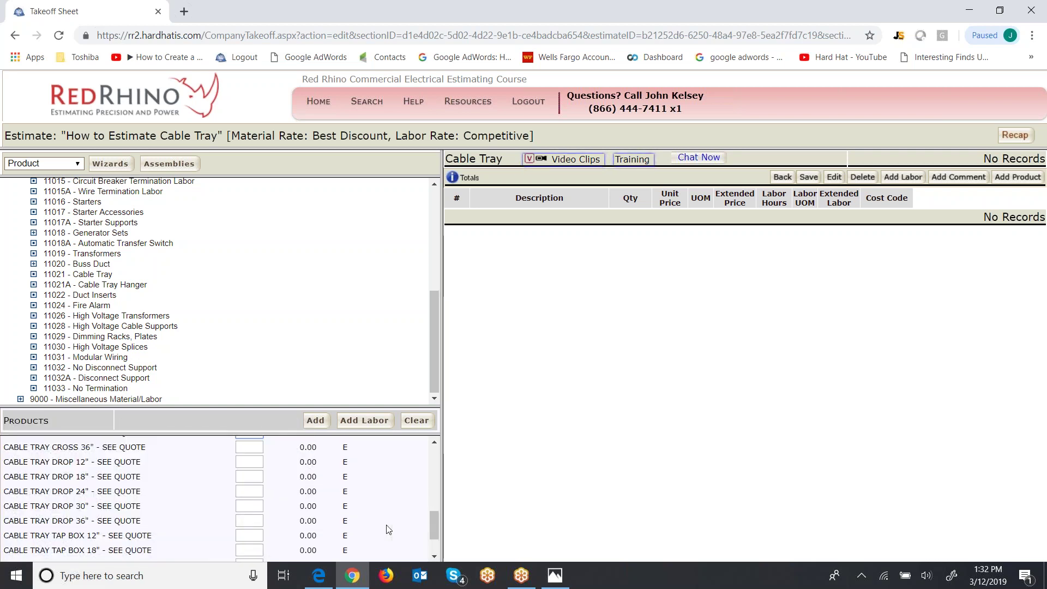
click(258, 506)
text(1)
- Add the 30" tray, elbow, cross and drop to the takeoff and save it
click(315, 420)
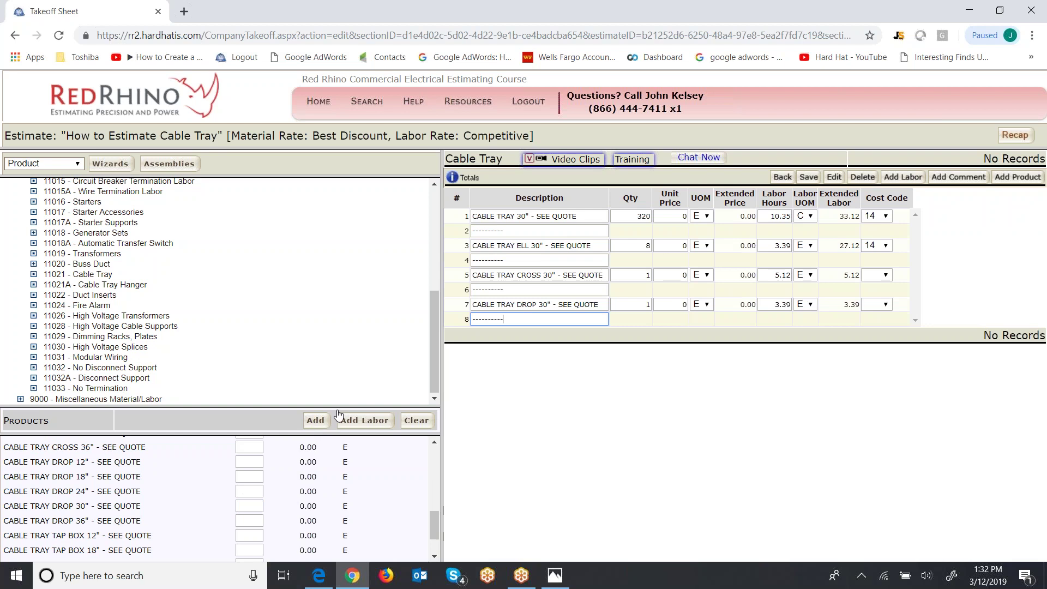
click(808, 178)
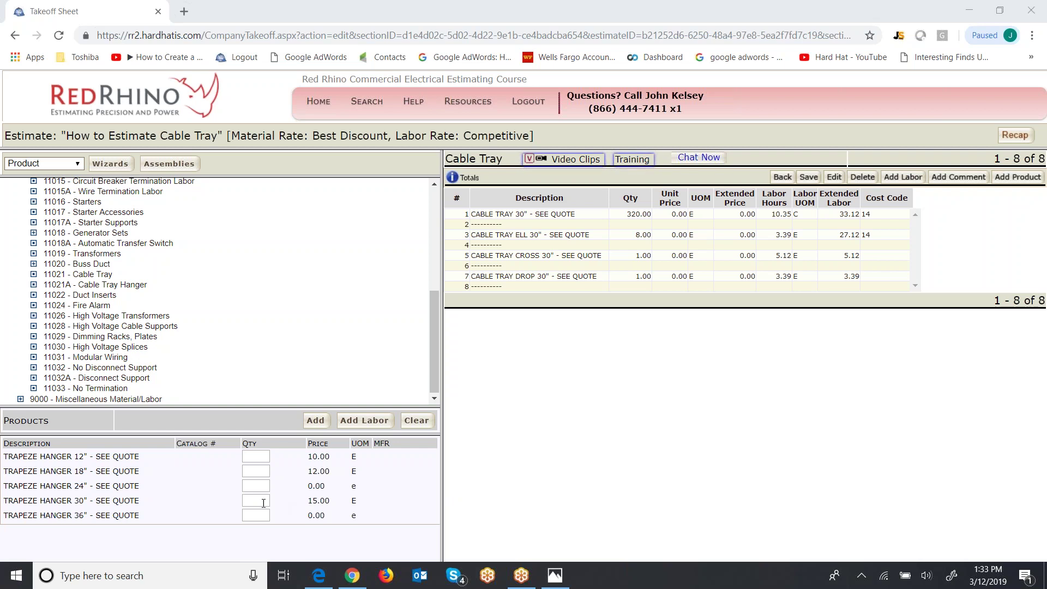
- Add 36 TRAPEZE HANGER 30" to the takeoff and save it
click(260, 500)
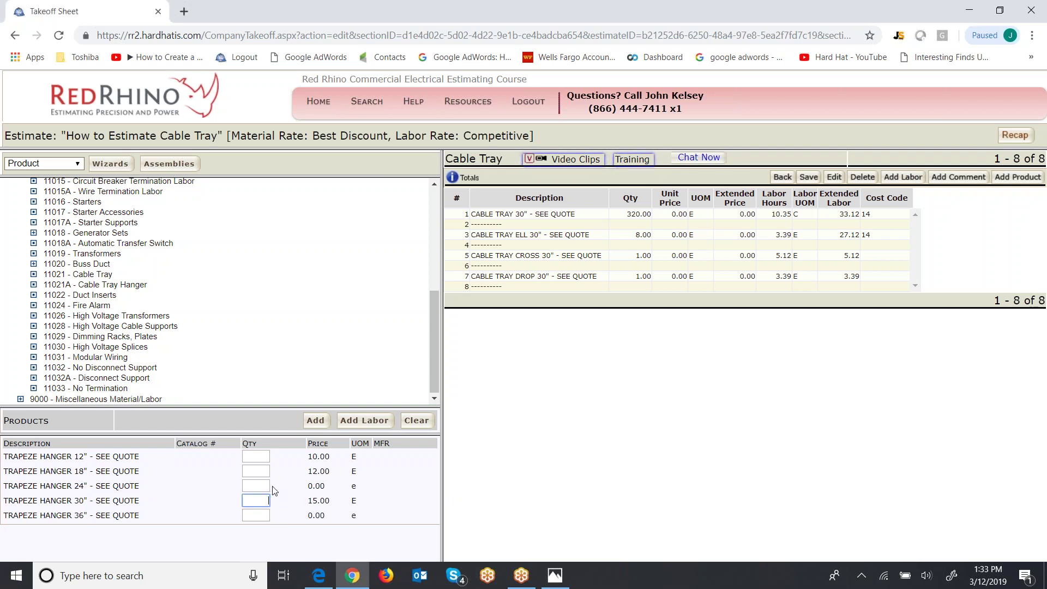
text(36)
click(315, 421)
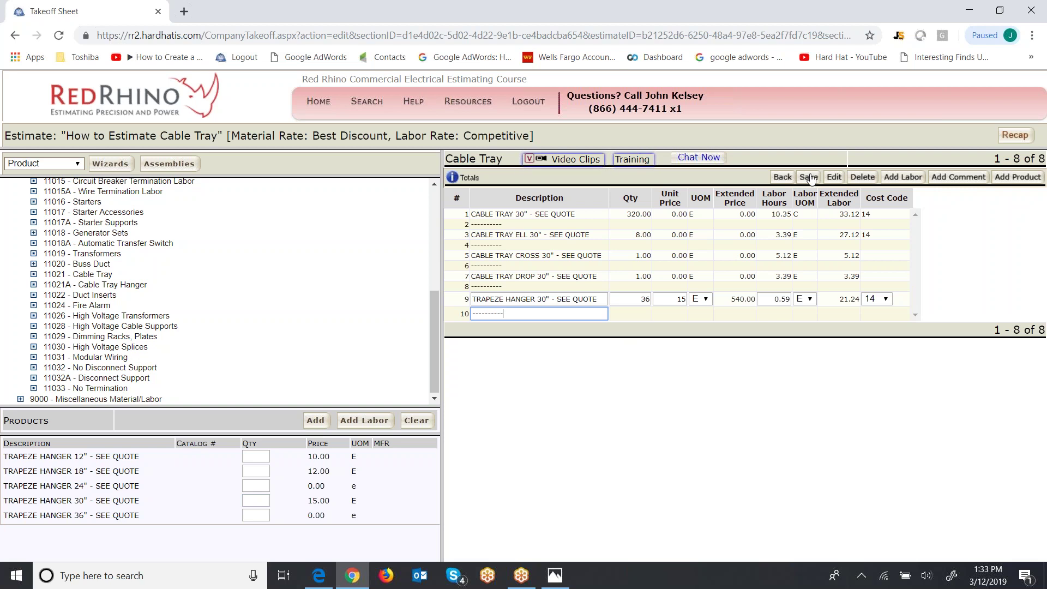
click(810, 178)
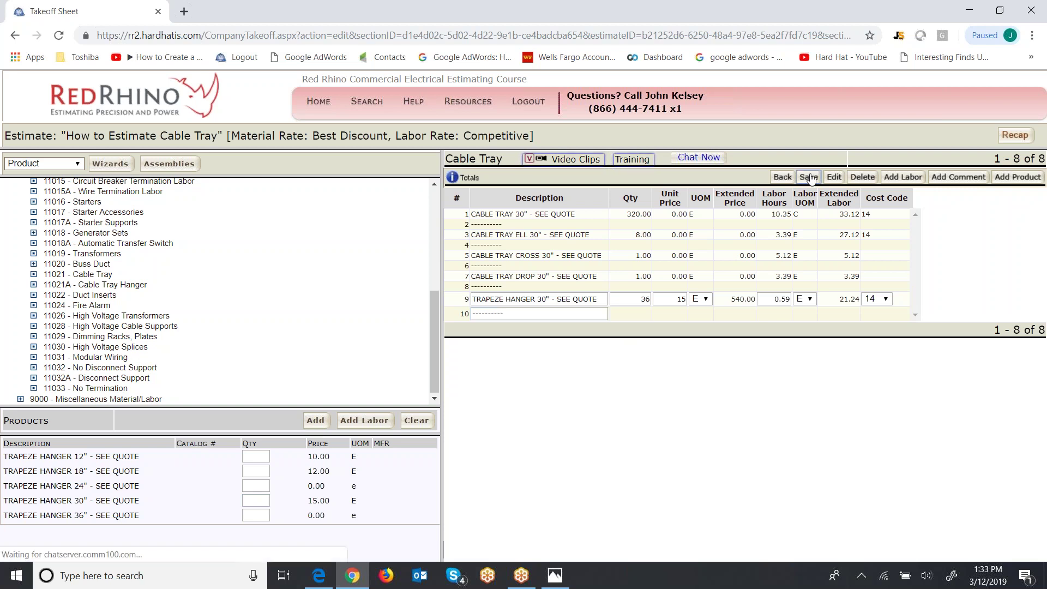
- Select the 30" tray, elbow and cross rows and save the takeoff again
click(589, 216)
click(594, 235)
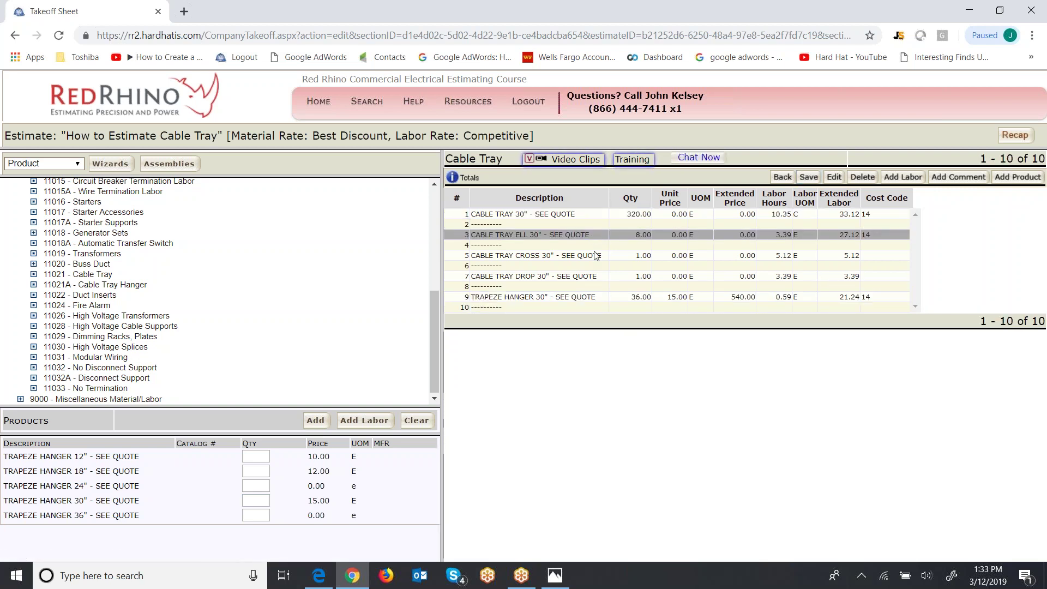
click(597, 255)
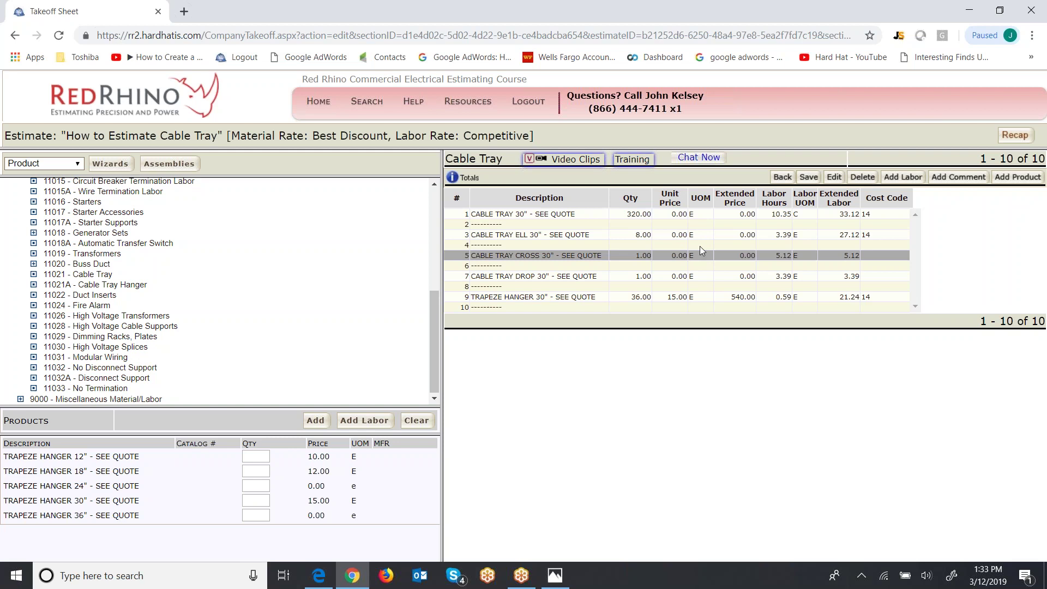
click(809, 178)
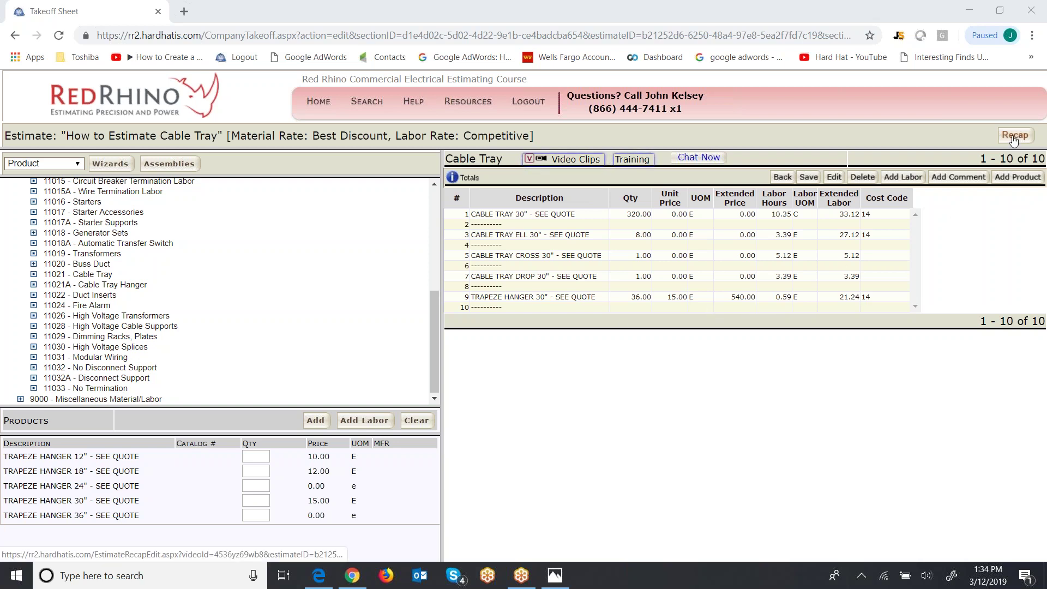
click(1015, 135)
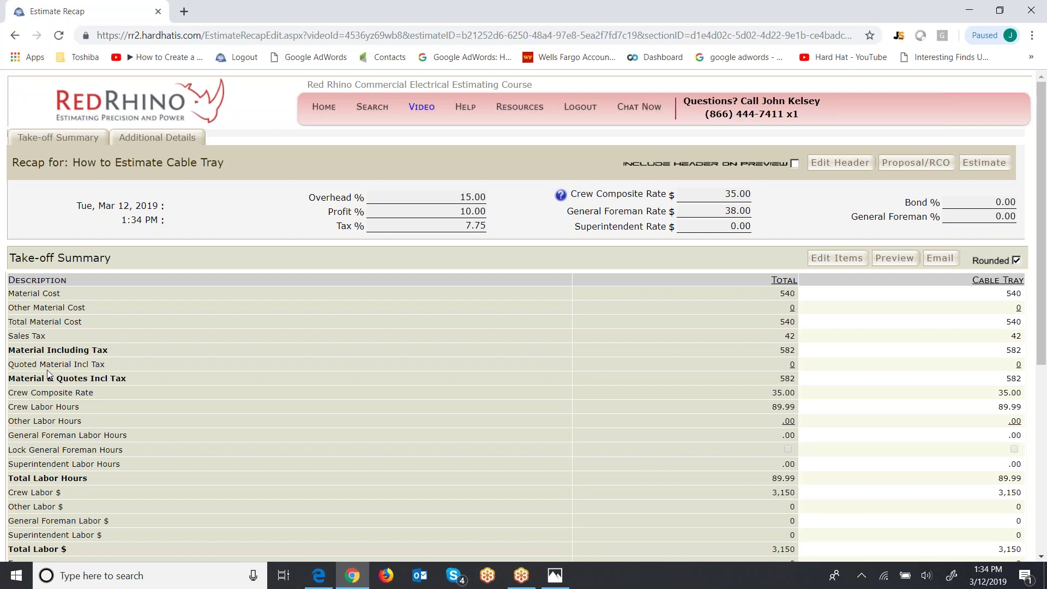
- Open the Quoted Material window from the 0 link beside Quoted Material Incl Tax
click(792, 365)
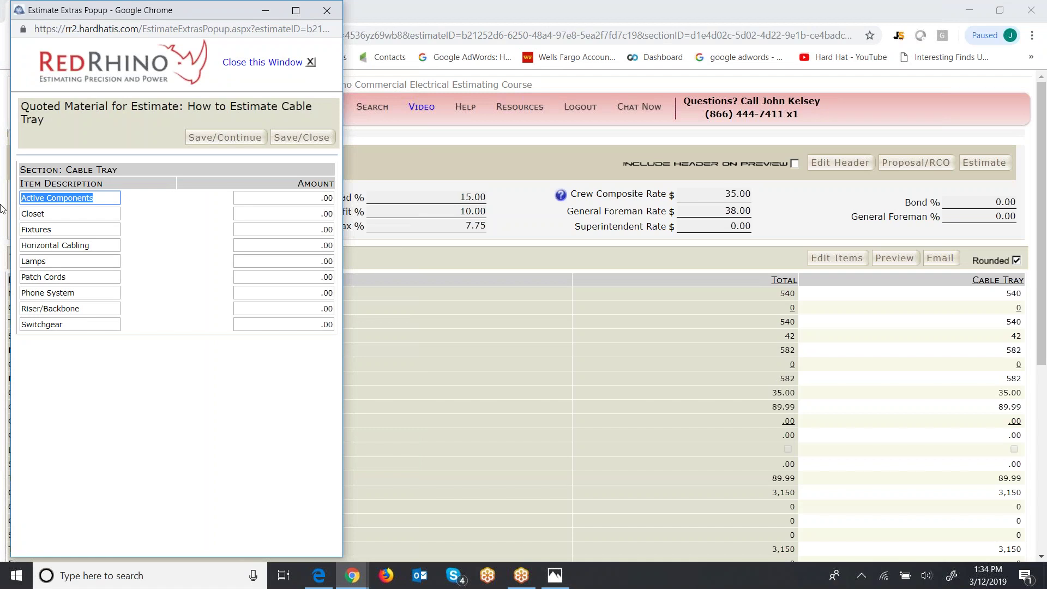
- Name the first quoted item CABLE TRAY with amount 3289 and save and close
text(CABLE TRAY)
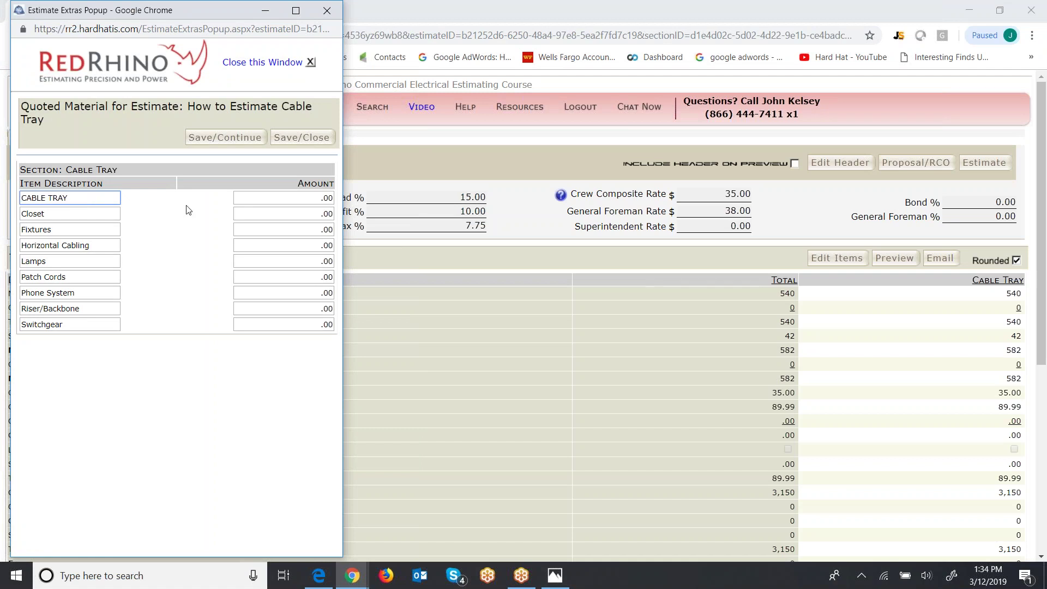
click(304, 196)
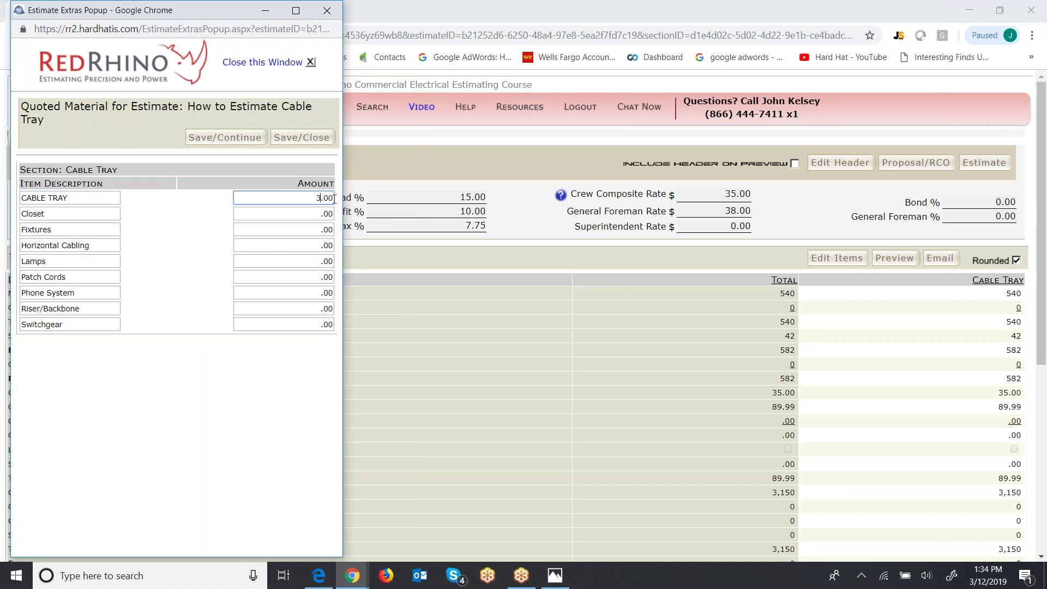
text(3289)
click(314, 139)
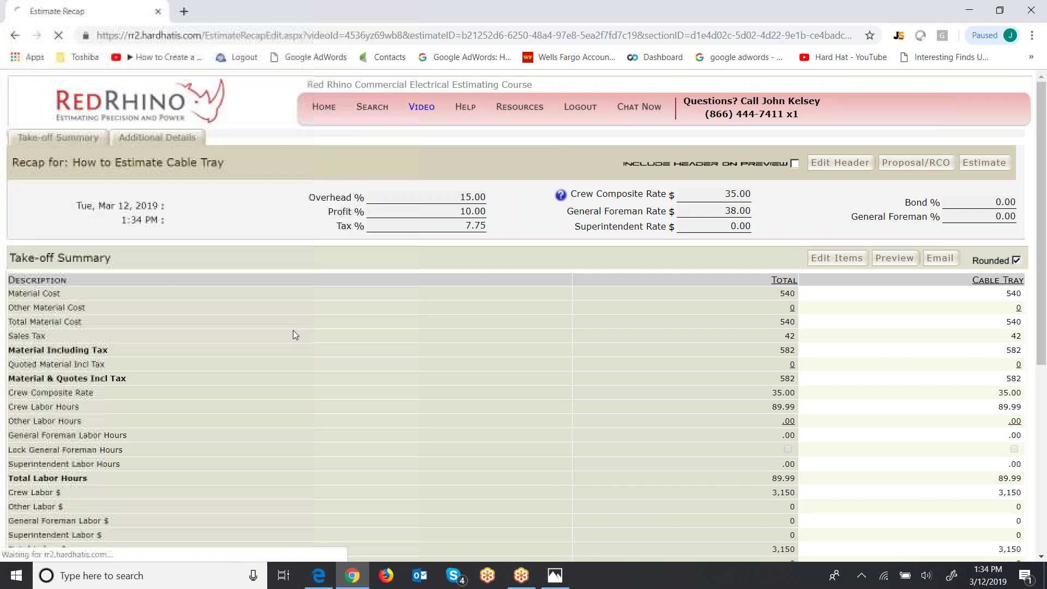